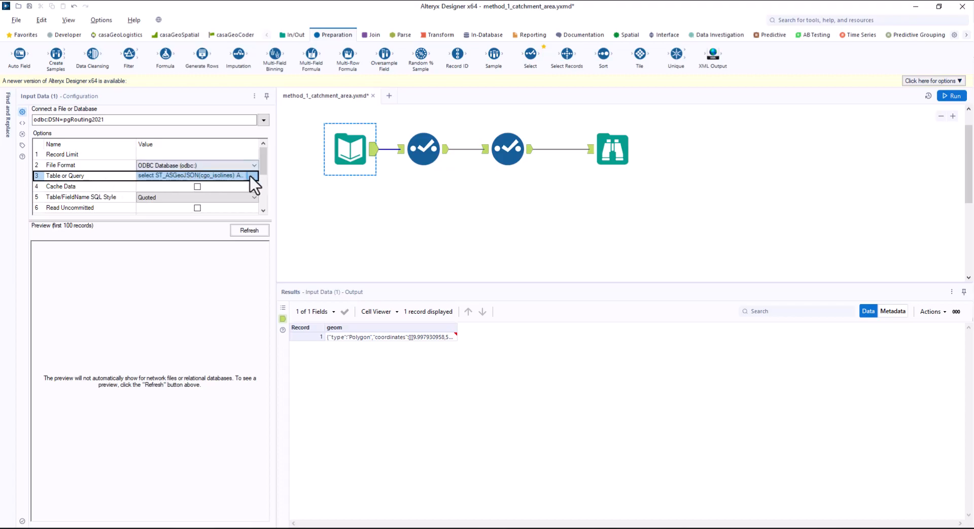
# Review the Input Data tool's cgo_isolines query, including the ST_ASGeoJSON conversion, and accept it as is.
pyautogui.click(252, 177)
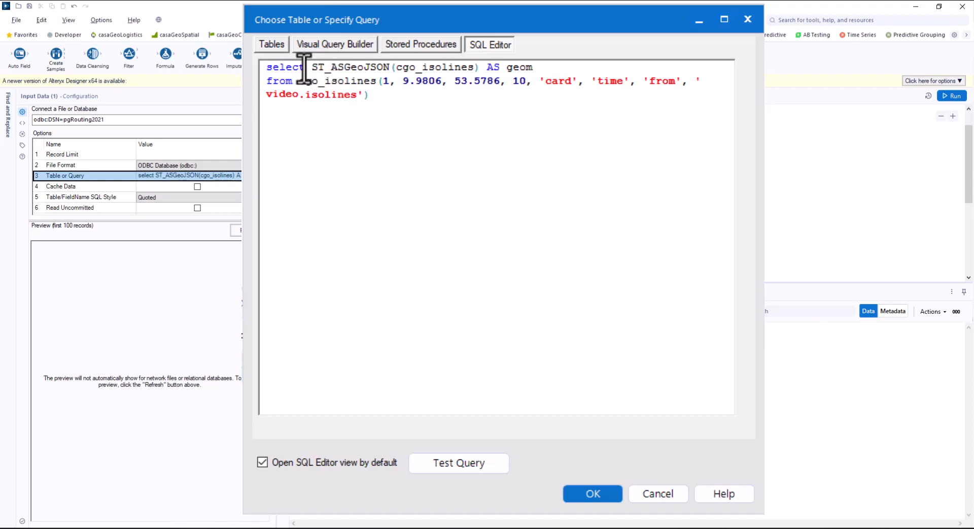
pyautogui.moveTo(307, 68); pyautogui.dragTo(389, 71)
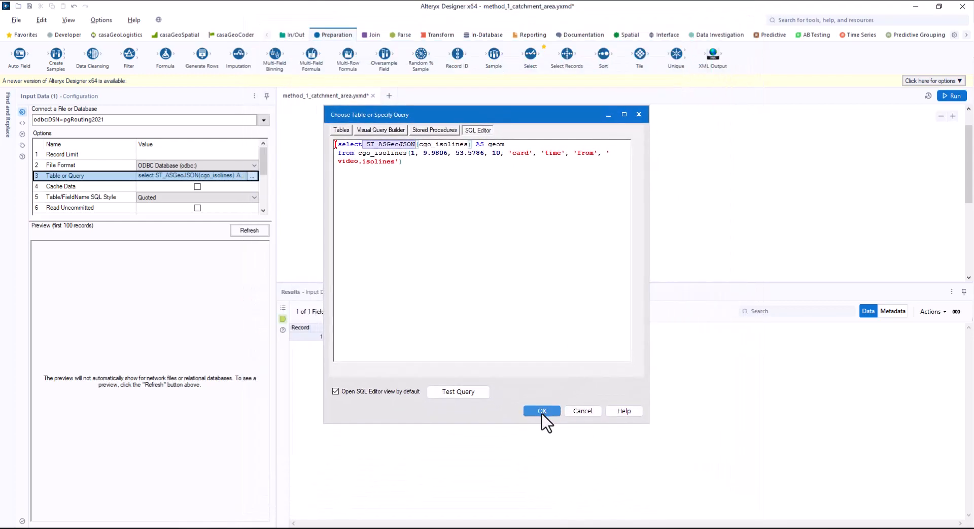
pyautogui.click(547, 428)
# Check the geom field's data type in both Select tools of the catchment area workflow.
pyautogui.click(435, 174)
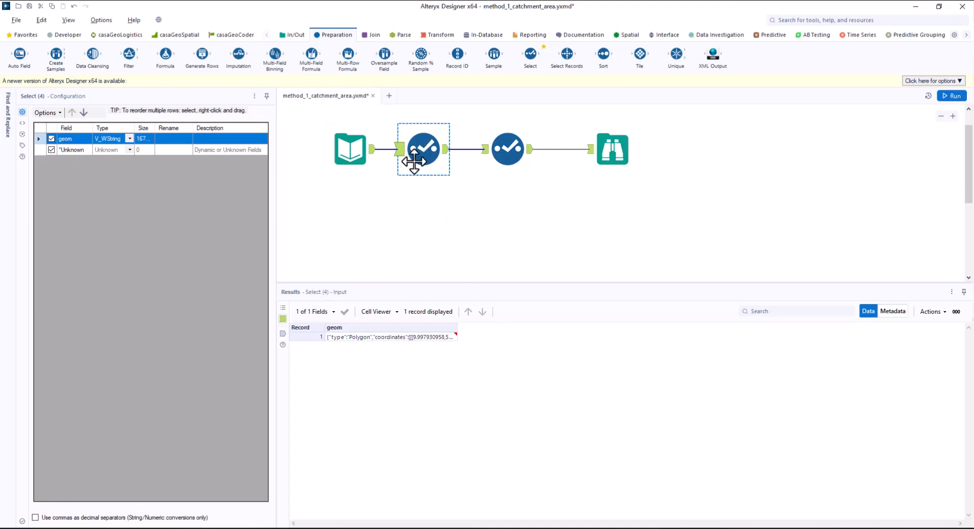
pyautogui.keyDown('ctrl'); pyautogui.click(501, 152); pyautogui.keyUp('ctrl')
pyautogui.click(501, 152)
pyautogui.click(128, 139)
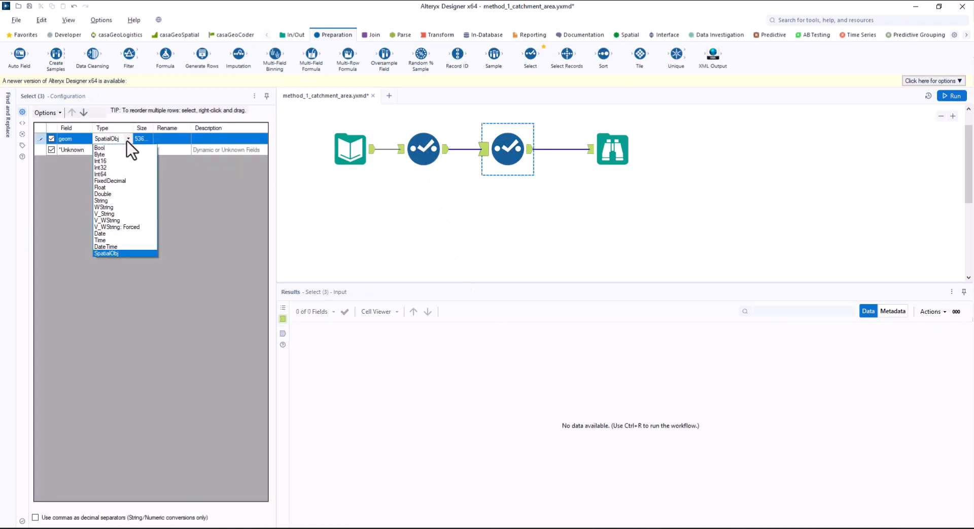
pyautogui.click(127, 141)
# Run the workflow and view the catchment area polygon on the Browse tool's map.
pyautogui.click(952, 97)
pyautogui.click(617, 151)
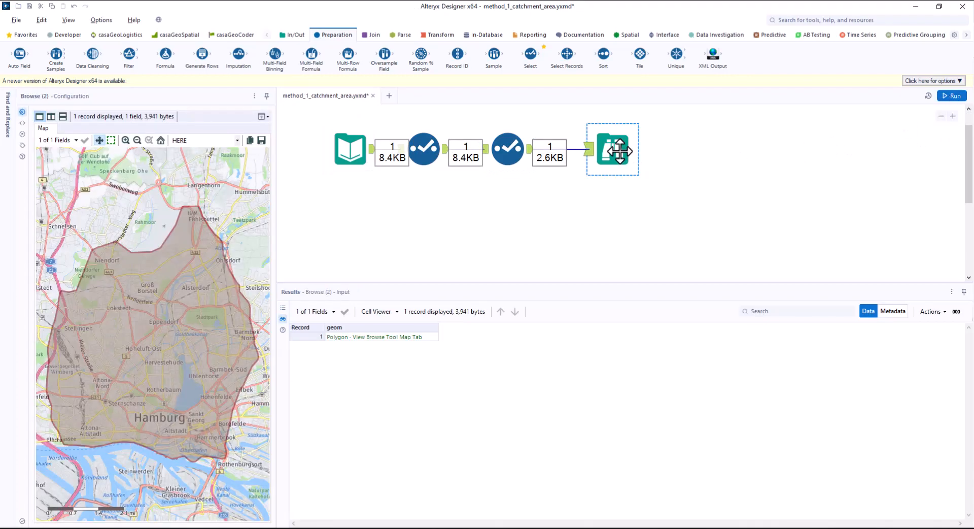
# Set the isoline query's coordinates to 6.95931, 50.95931, and rerun the workflow to view the new catchment area.
pyautogui.click(345, 152)
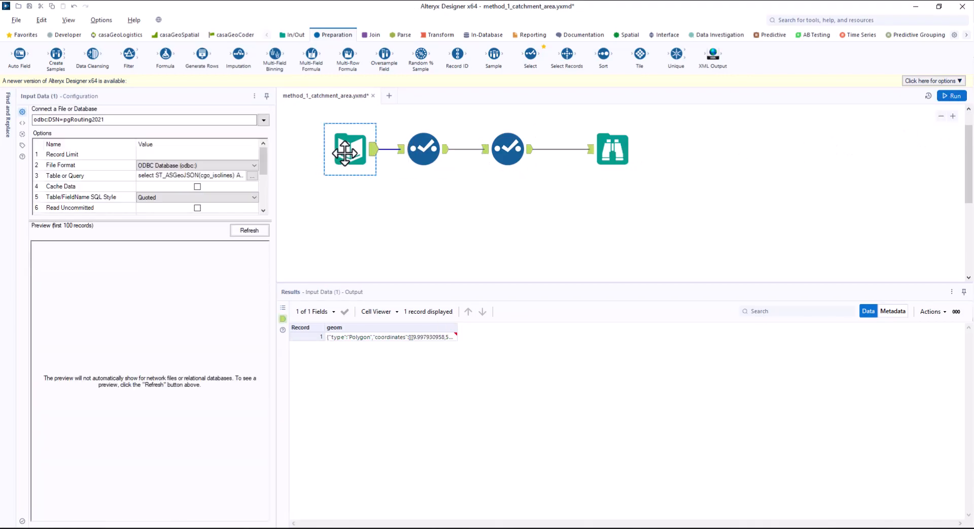
pyautogui.click(251, 176)
pyautogui.click(251, 176)
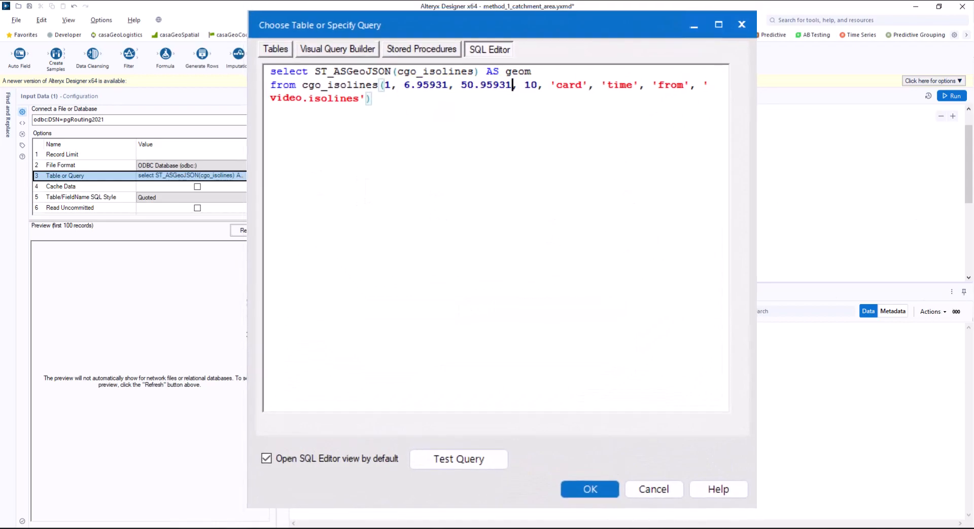
pyautogui.click(564, 426)
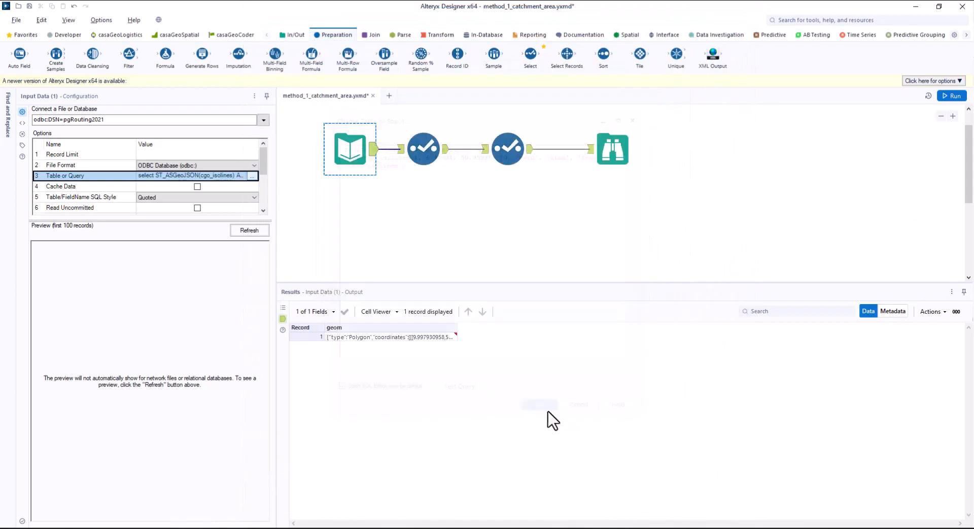
pyautogui.click(959, 95)
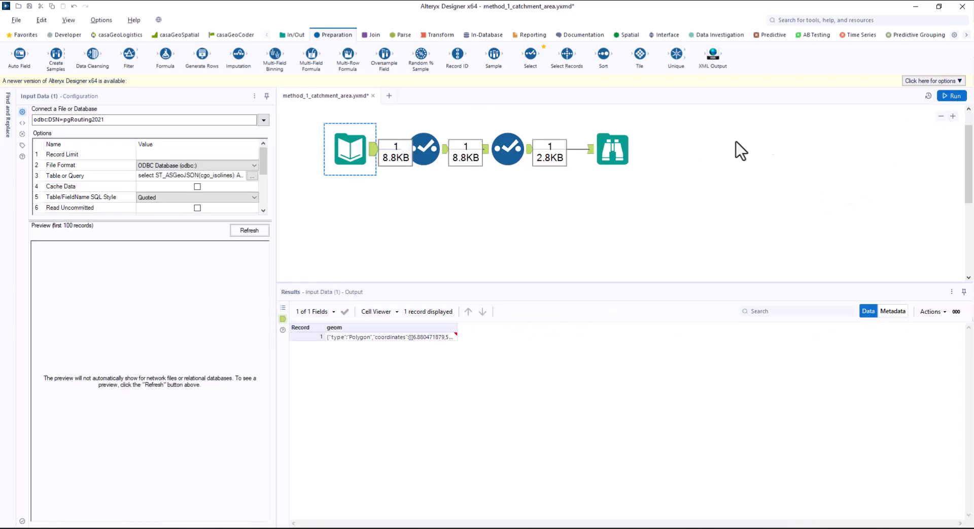
pyautogui.click(619, 145)
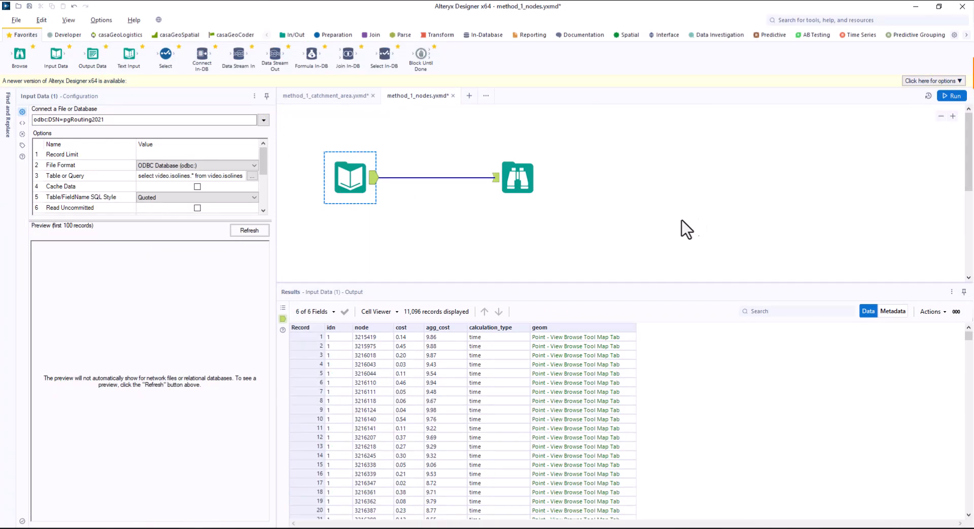
# Review the nodes workflow's query on video.isolines and the Pre SQL Statement that recreates that table.
pyautogui.click(252, 176)
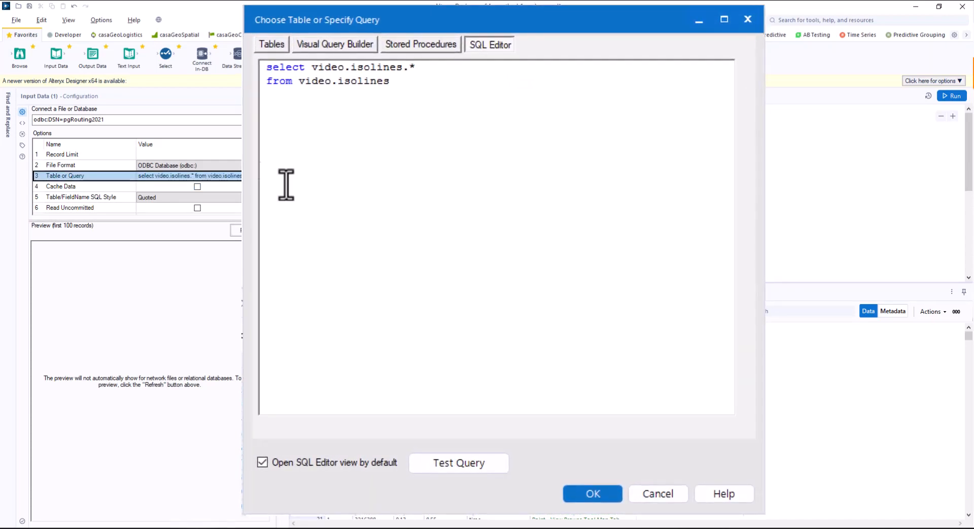
pyautogui.click(591, 466)
pyautogui.moveTo(263, 166); pyautogui.dragTo(263, 199)
pyautogui.click(63, 166)
pyautogui.click(252, 165)
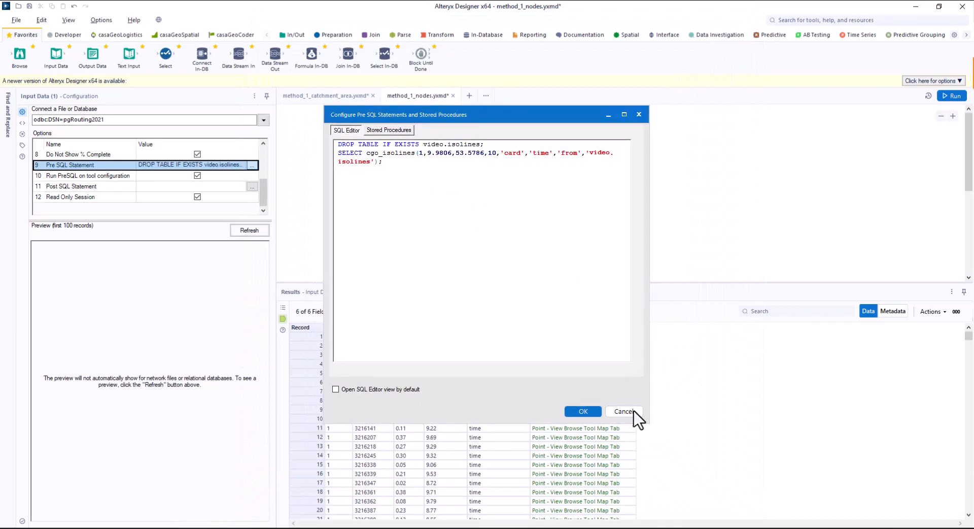
pyautogui.click(634, 408)
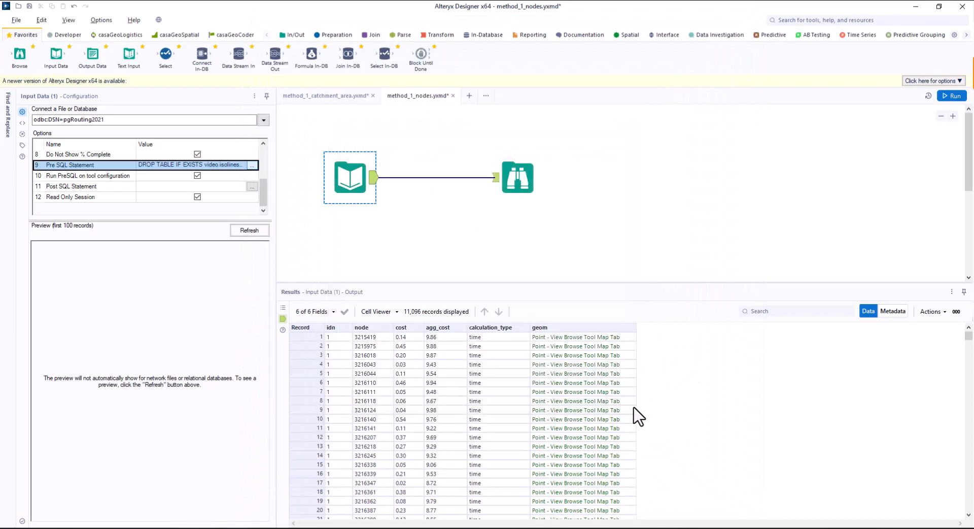
# Run the nodes workflow and view the resulting points on the Browse tool's map.
pyautogui.click(955, 96)
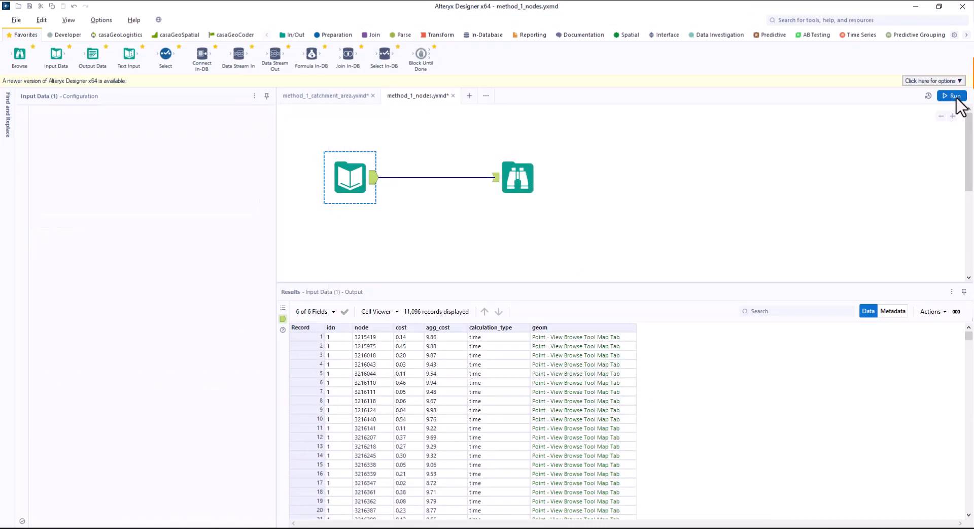
pyautogui.click(523, 178)
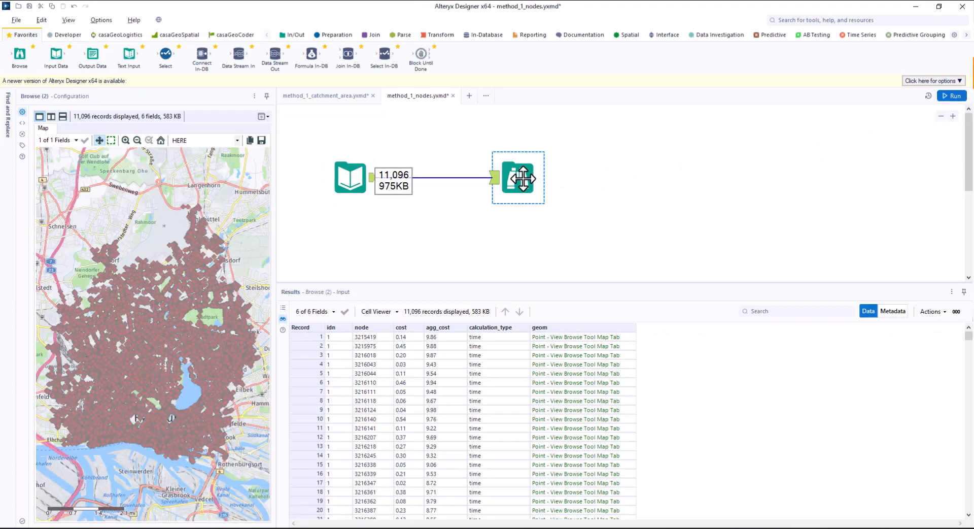
# Replace the coordinates of the cgo_isolines call in the Input Data tool's Pre SQL Statement with the copied ones.
pyautogui.click(349, 178)
pyautogui.moveTo(263, 163); pyautogui.dragTo(269, 200)
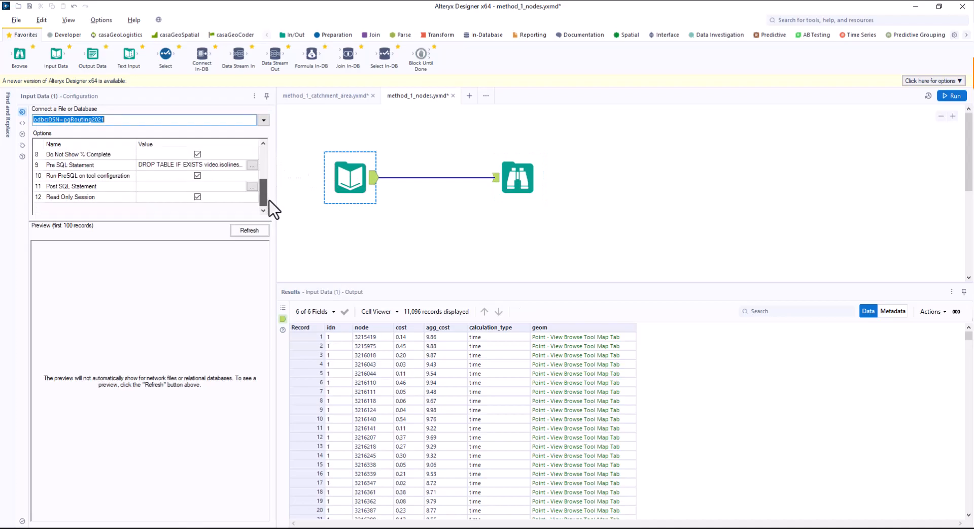
pyautogui.click(251, 165)
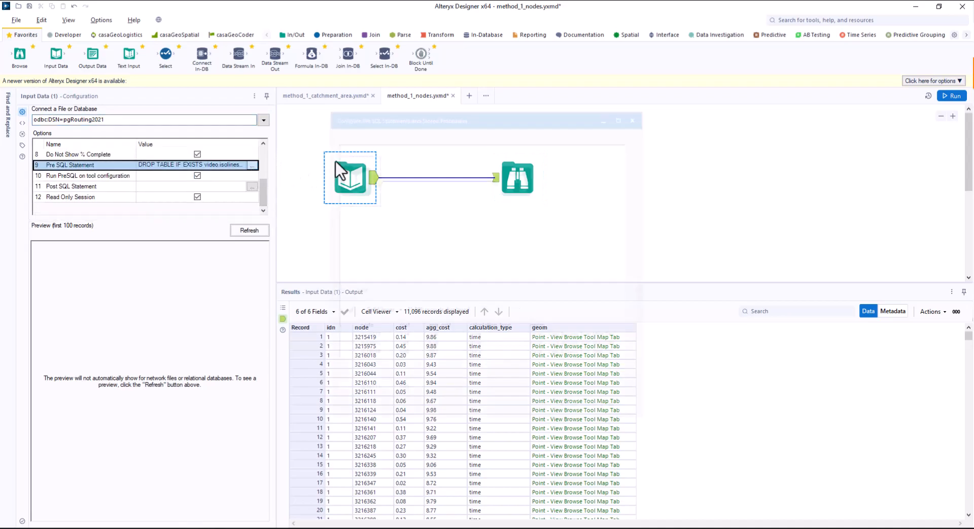
pyautogui.hotkey('shift', 'Left')
pyautogui.hotkey('shift', 'Left')
pyautogui.hotkey('shift', 'Left')
pyautogui.hotkey('shift', 'Left')
pyautogui.hotkey('shift', 'Left')
pyautogui.hotkey('shift', 'Left')
pyautogui.hotkey('shift', 'Left')
pyautogui.hotkey('shift', 'Left')
pyautogui.hotkey('shift', 'Left')
pyautogui.hotkey('shift', 'Left')
pyautogui.hotkey('shift', 'Left')
pyautogui.hotkey('shift', 'Left')
pyautogui.hotkey('shift', 'Left')
pyautogui.hotkey('shift', 'Left')
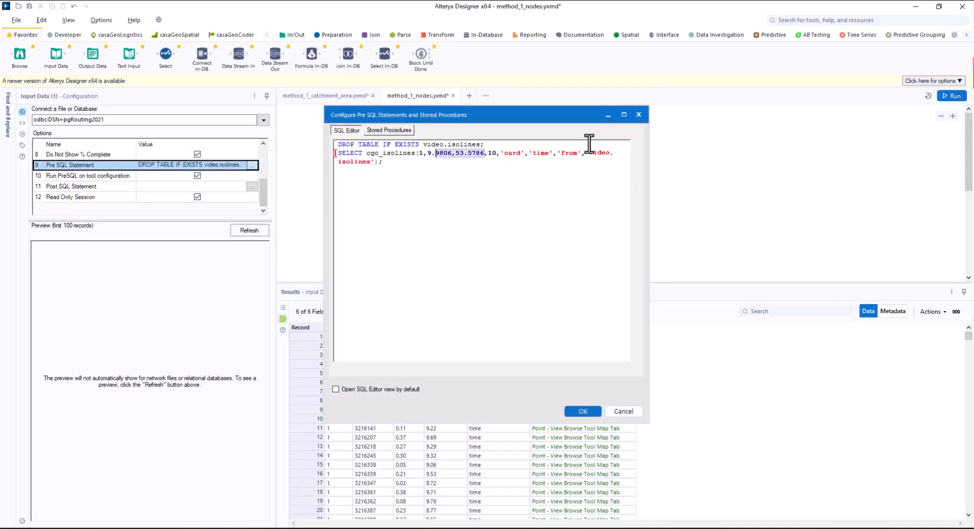
pyautogui.hotkey('ctrl', 'v')
pyautogui.click(583, 411)
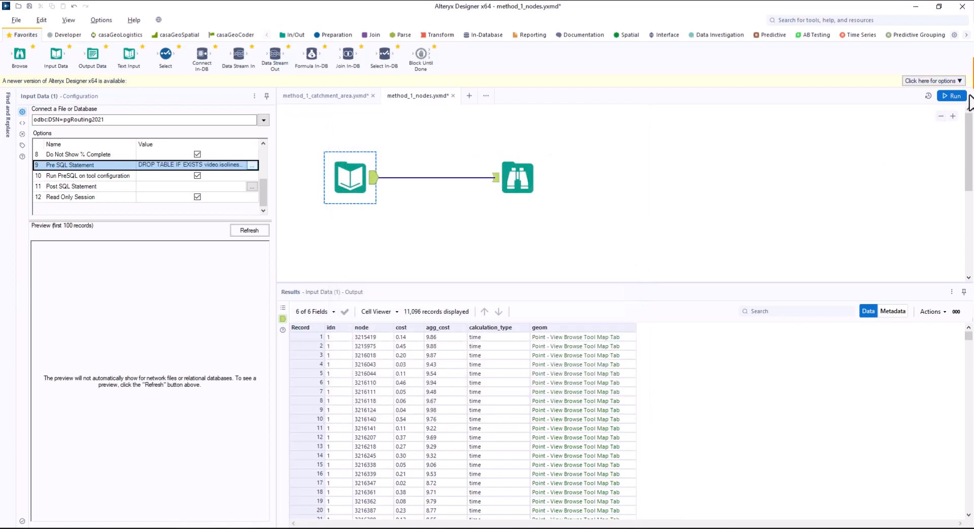
# Rerun the nodes workflow with the changed location and view its nodes in the Browse tool.
pyautogui.click(953, 96)
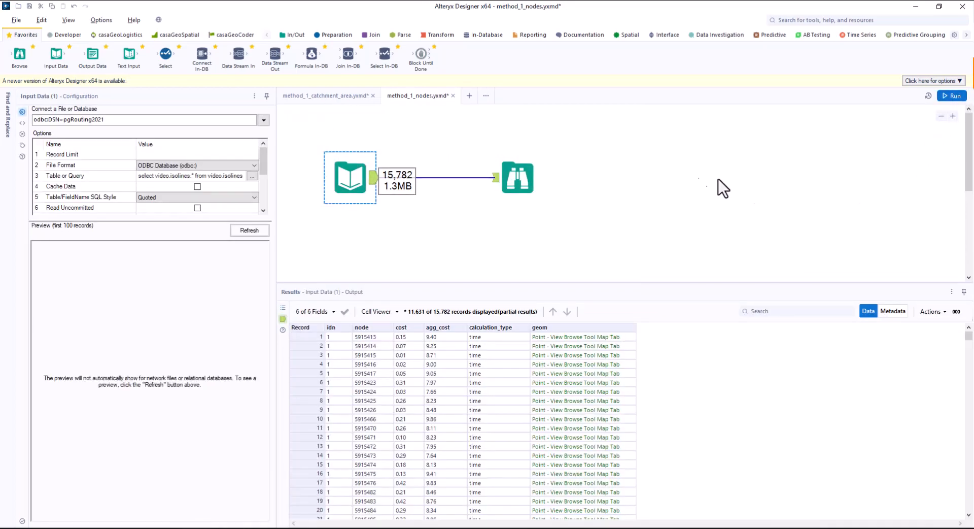
pyautogui.click(518, 178)
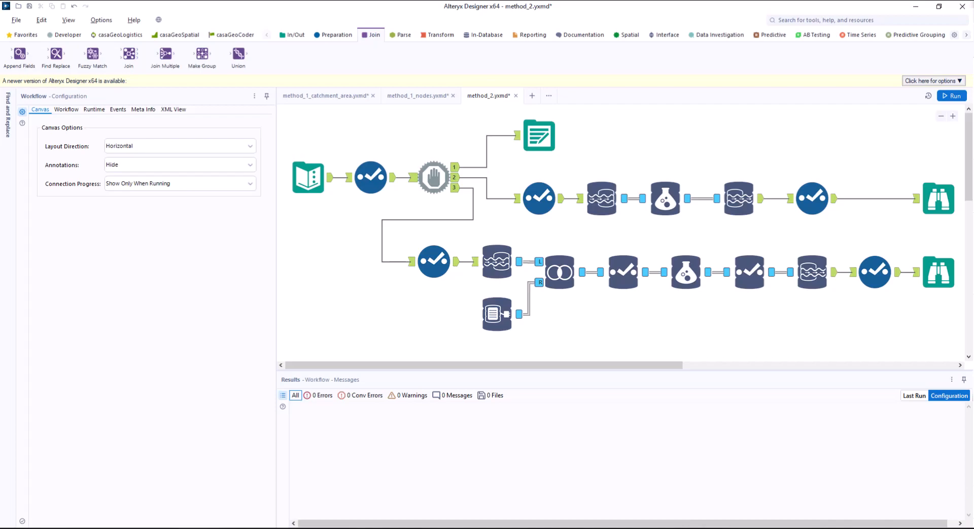
# Examine the method_2 workflow's Text Input values, the Select tool's field types and the Block Until Done tool.
pyautogui.click(303, 179)
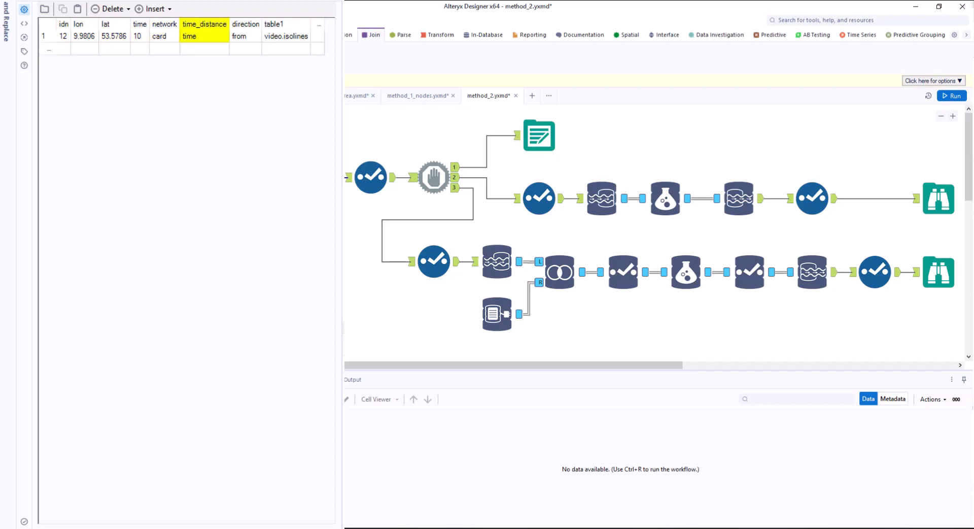
pyautogui.click(375, 188)
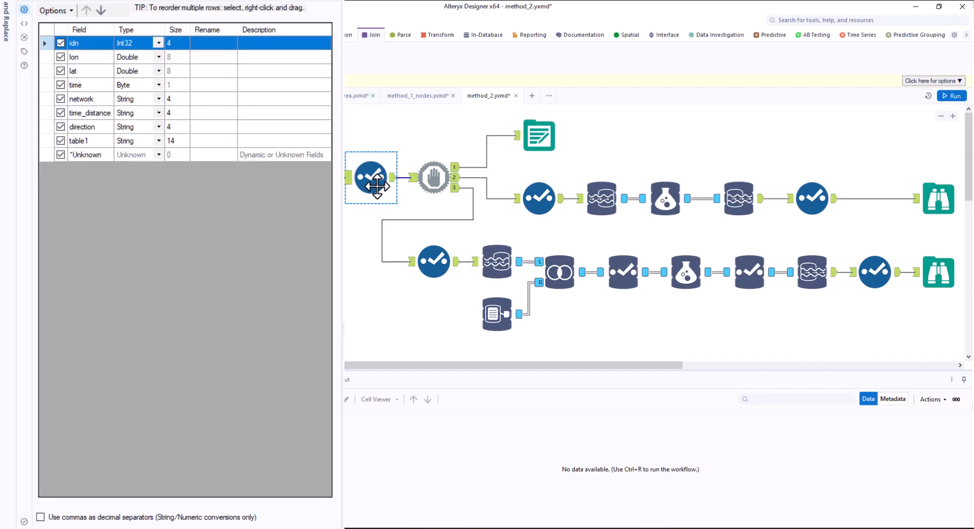
pyautogui.keyDown('ctrl'); pyautogui.click(427, 183); pyautogui.keyUp('ctrl')
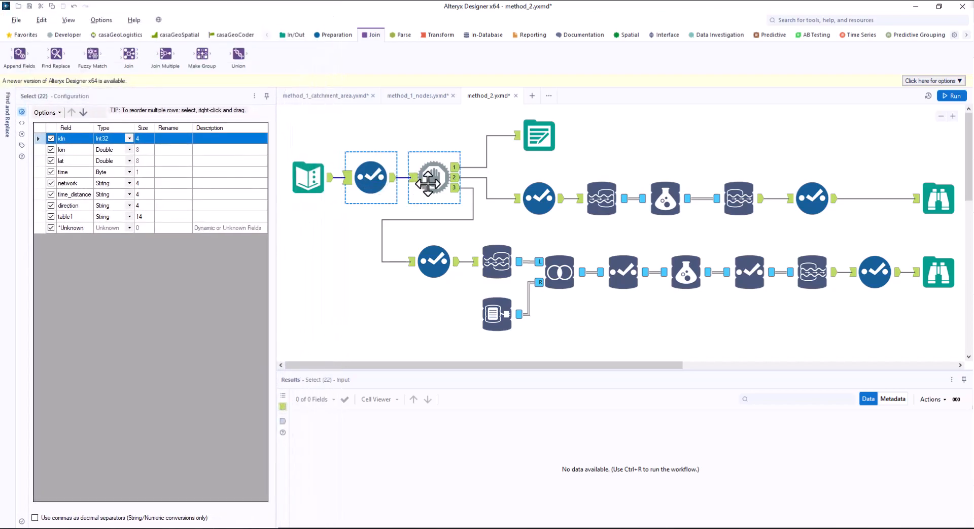
pyautogui.click(427, 183)
# Review the Output Data tool's video.test target and its Post Create SQL Statement that drops the isolines and test tables.
pyautogui.keyDown('ctrl'); pyautogui.click(539, 139); pyautogui.keyUp('ctrl')
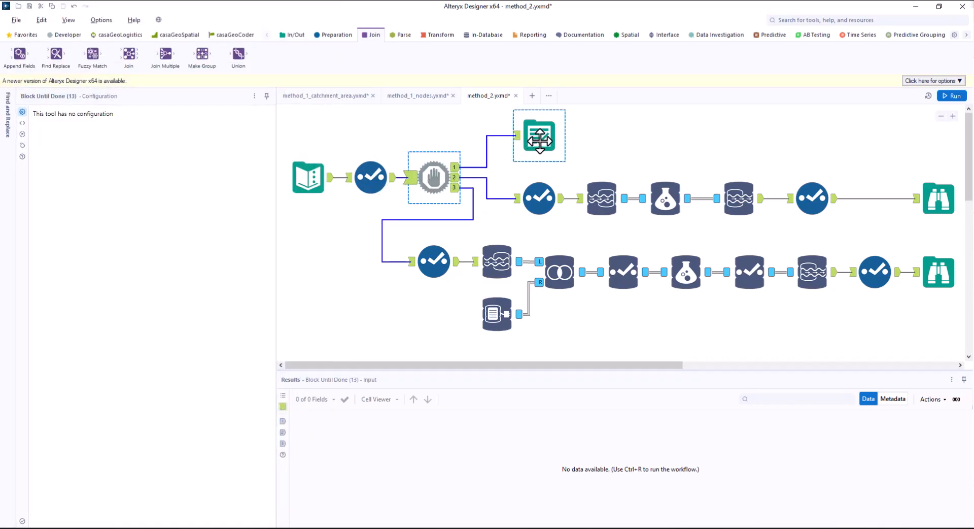
pyautogui.click(539, 140)
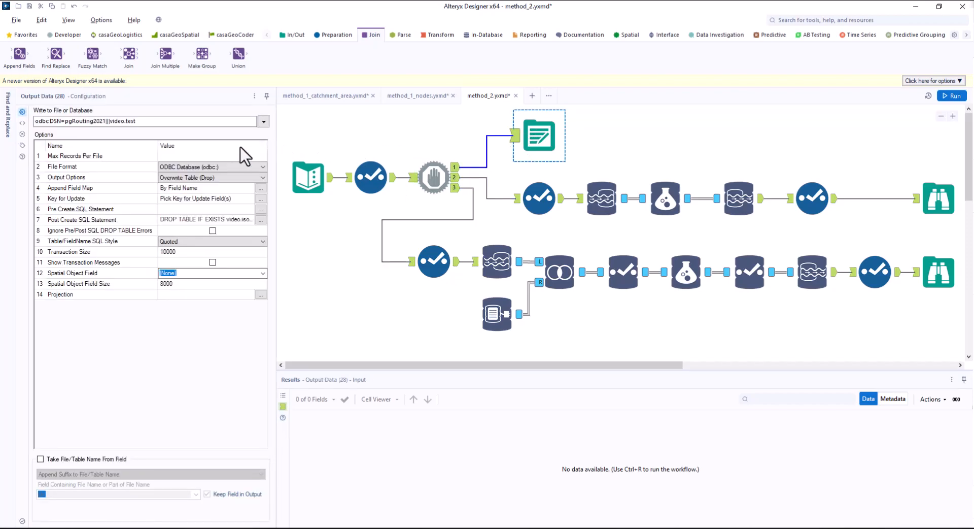
pyautogui.doubleClick(130, 121)
pyautogui.hotkey('ctrl', 'a')
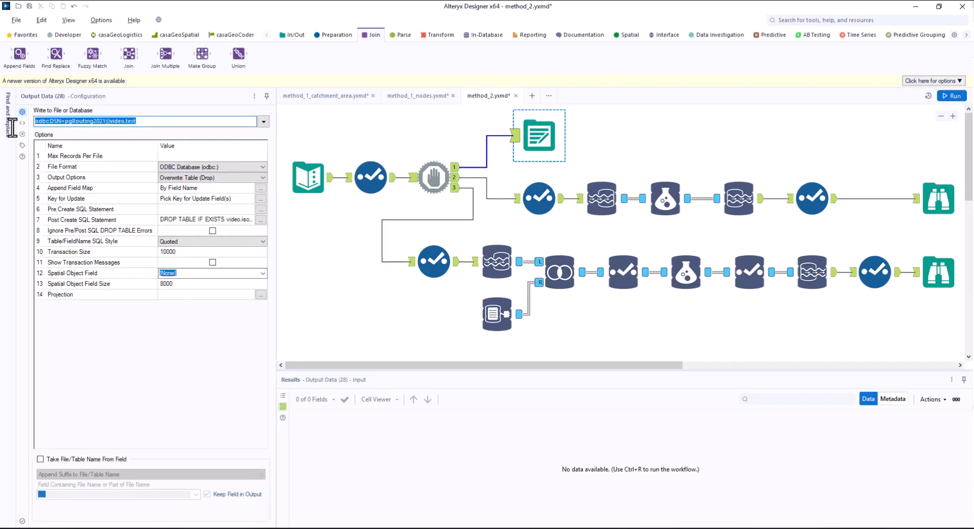
pyautogui.click(9, 127)
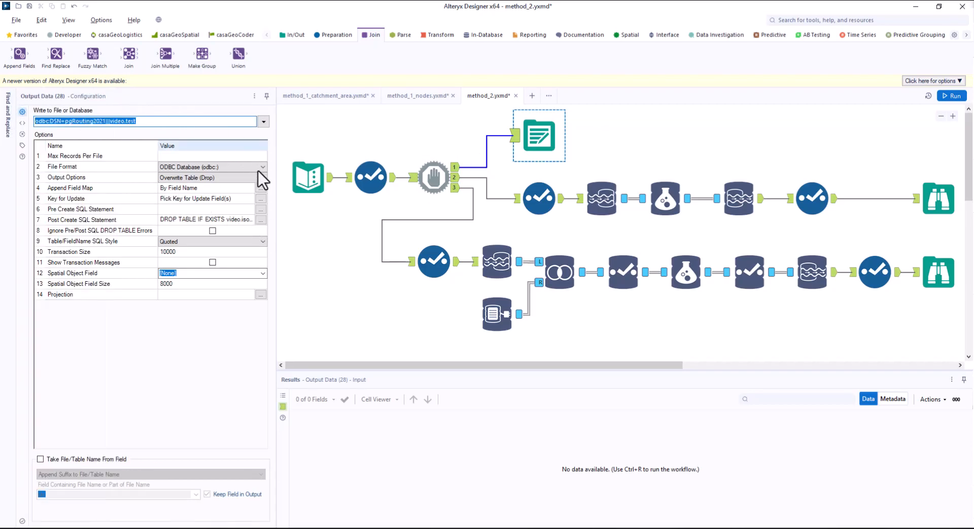
pyautogui.click(258, 220)
pyautogui.click(259, 220)
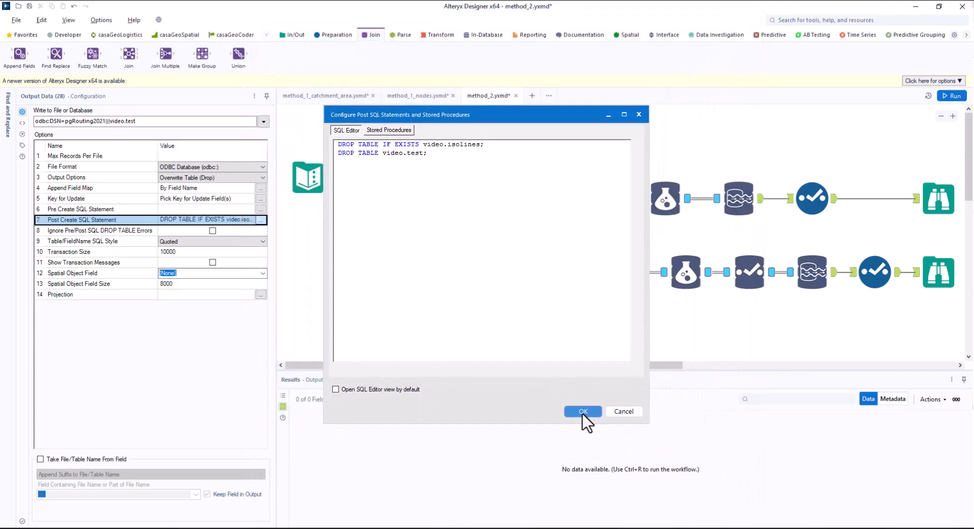
pyautogui.click(582, 411)
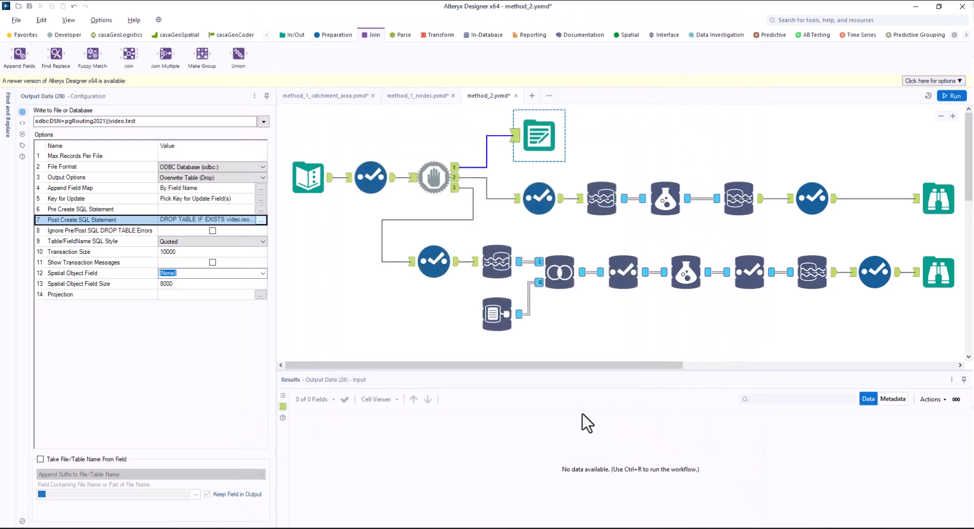
# Examine the Select tool's field types and the Data Stream In tool's creation mode and table name in the catchment area branch.
pyautogui.keyDown('ctrl'); pyautogui.click(535, 200); pyautogui.keyUp('ctrl')
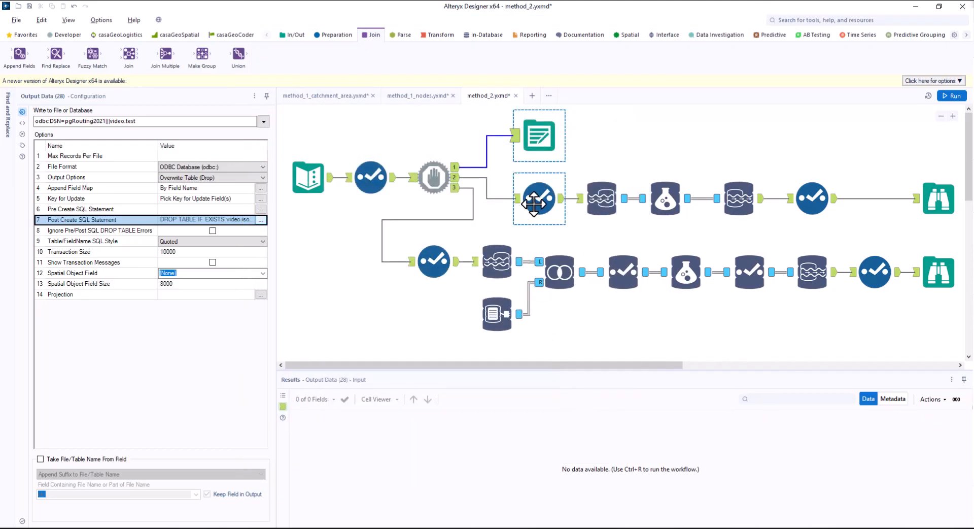
pyautogui.click(533, 203)
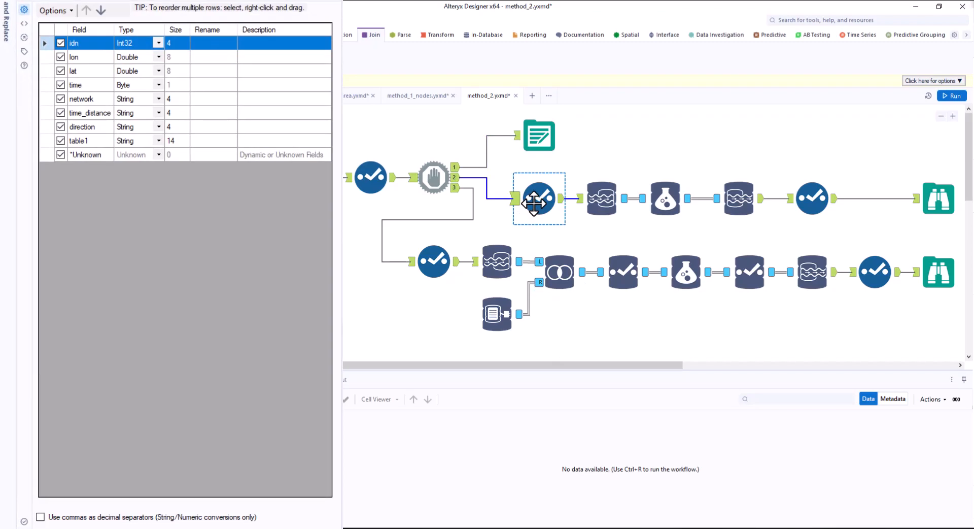
pyautogui.keyDown('ctrl'); pyautogui.click(599, 196); pyautogui.keyUp('ctrl')
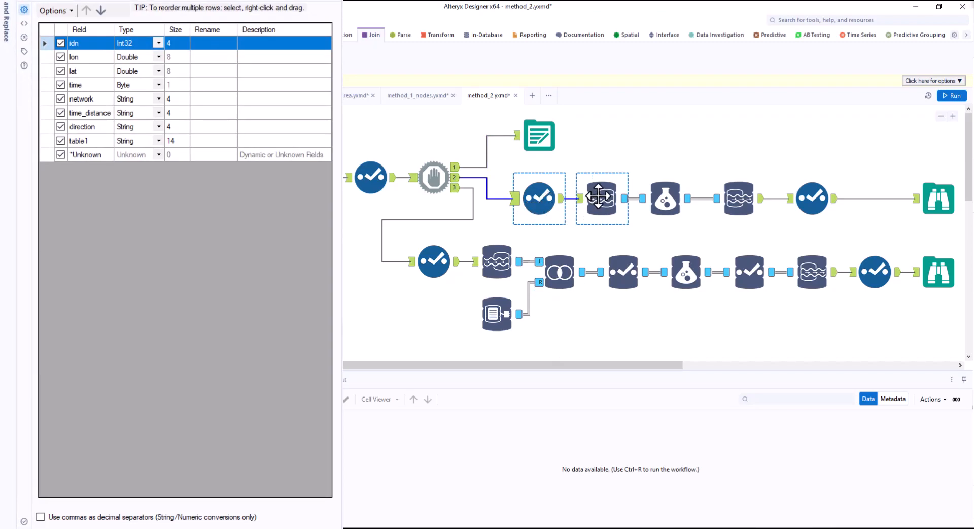
pyautogui.click(598, 197)
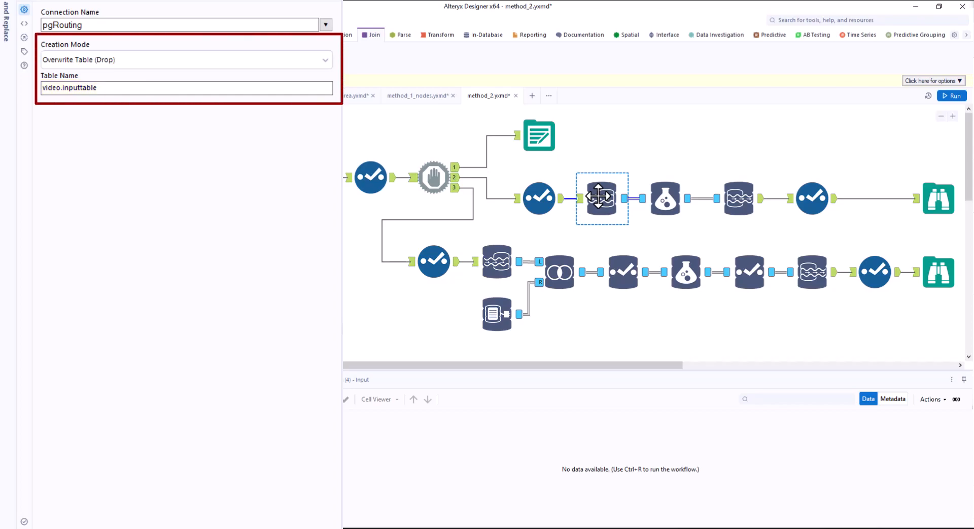
# Review the in-database Formula tool's geom expression in the catchment area branch, highlighting its ST_AsGeoJSON function.
pyautogui.keyDown('ctrl'); pyautogui.click(665, 199); pyautogui.keyUp('ctrl')
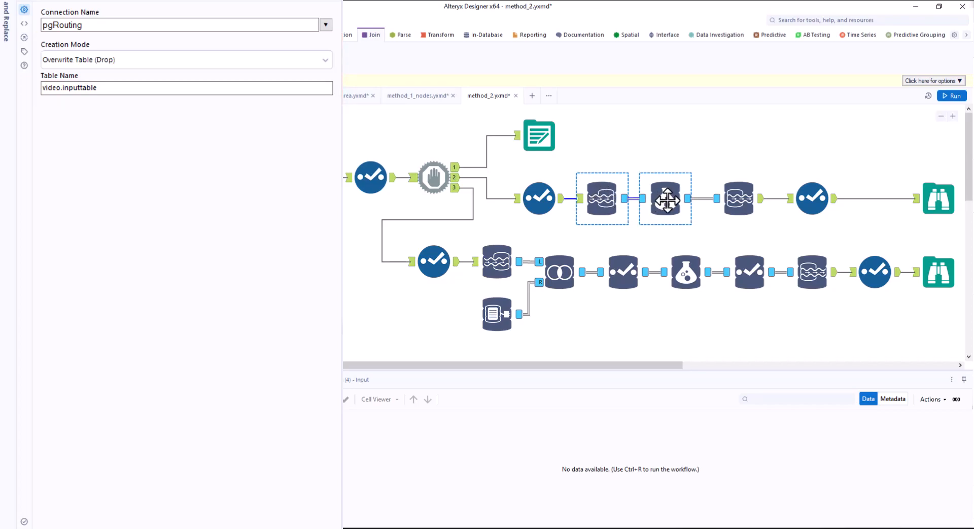
pyautogui.click(667, 200)
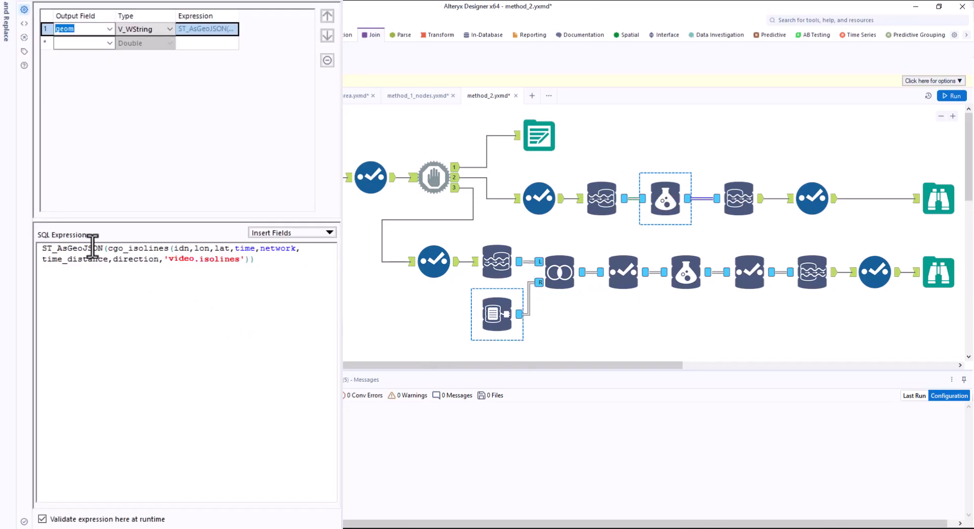
pyautogui.moveTo(103, 249); pyautogui.dragTo(15, 244)
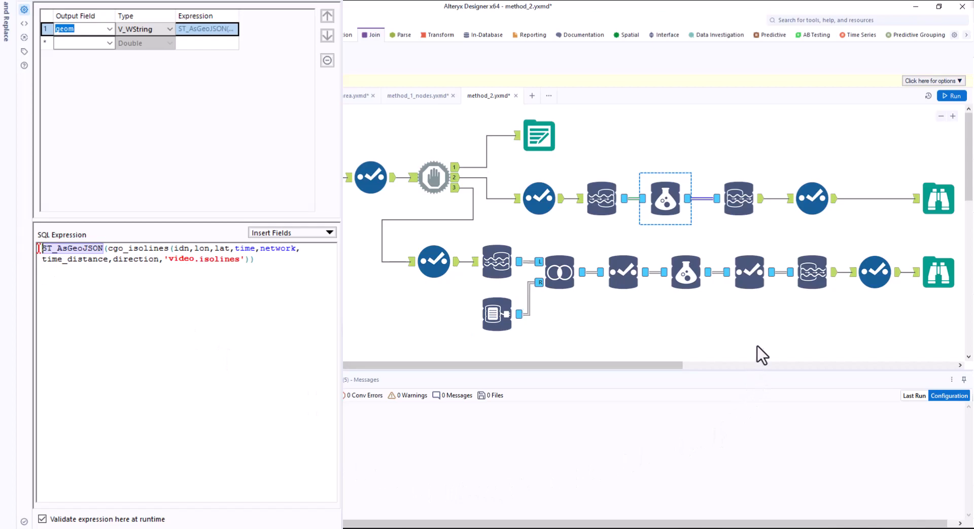
# Check the catchment area branch's Data Stream Out settings and the field type of geom in the Select tool after it.
pyautogui.click(743, 277)
pyautogui.click(738, 204)
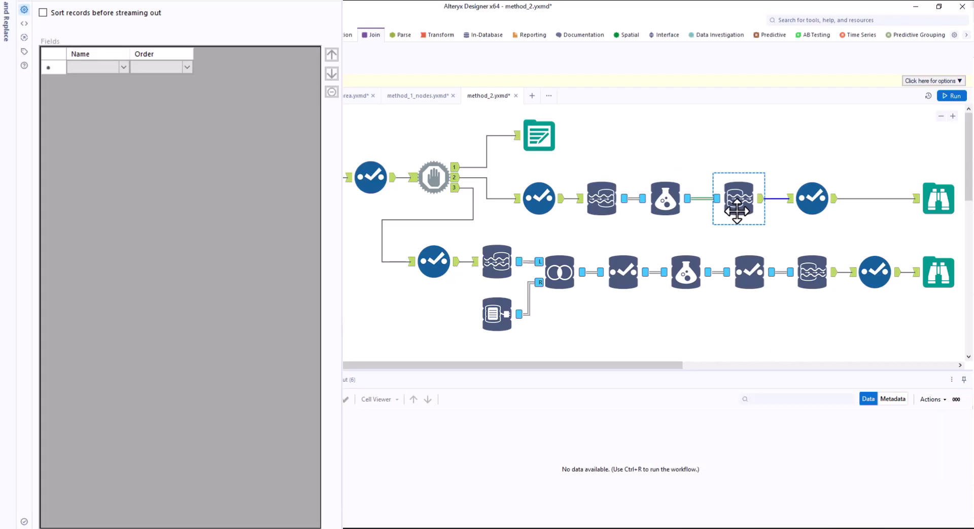
pyautogui.click(816, 201)
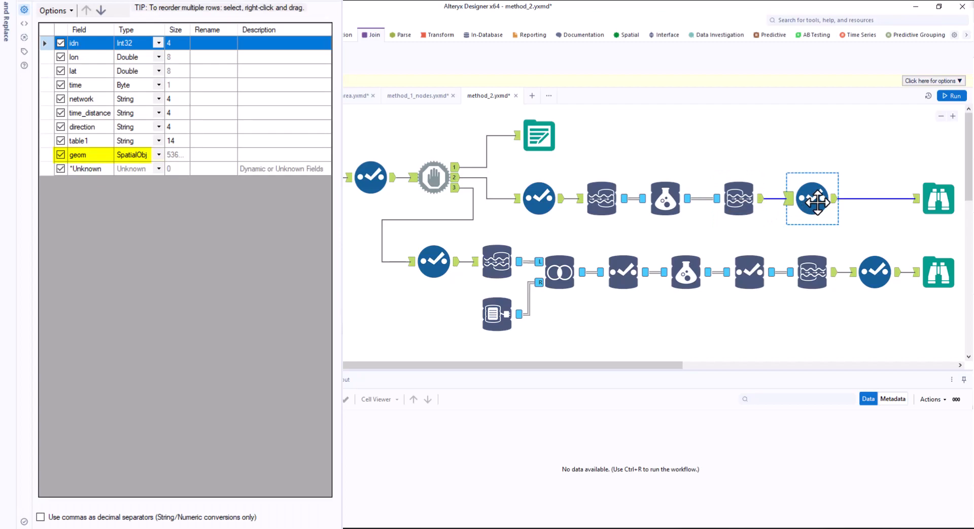
# Examine which fields the nodes branch's first Select tool keeps and the creation mode of its Data Stream In tool.
pyautogui.click(439, 267)
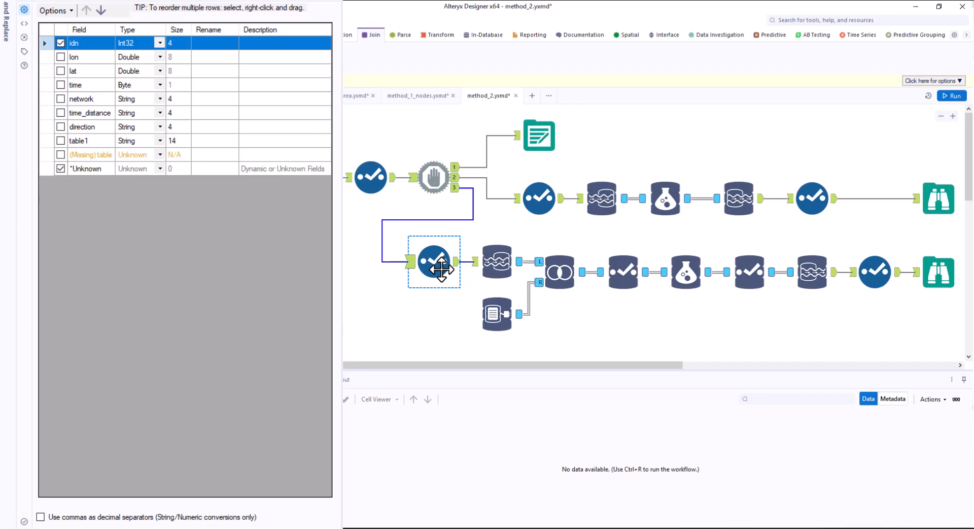
pyautogui.keyDown('ctrl'); pyautogui.click(488, 262); pyautogui.keyUp('ctrl')
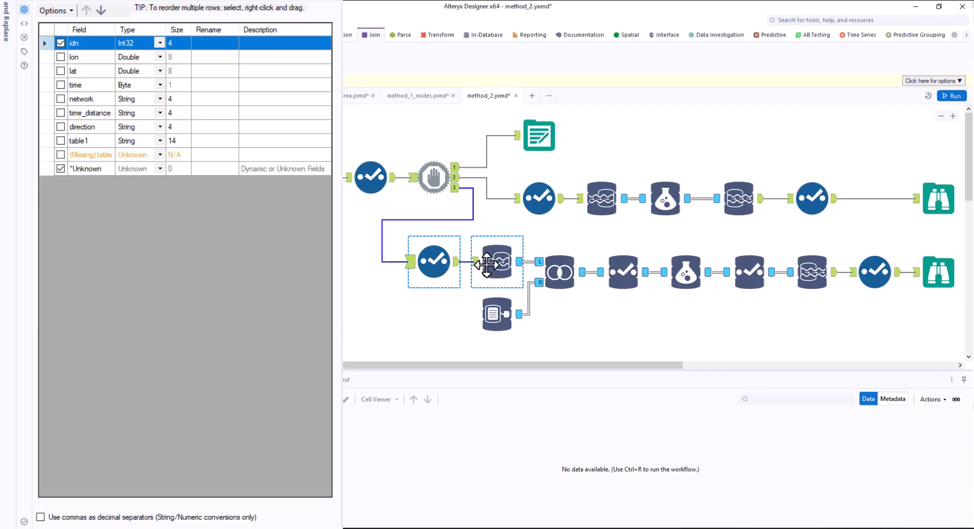
pyautogui.click(488, 262)
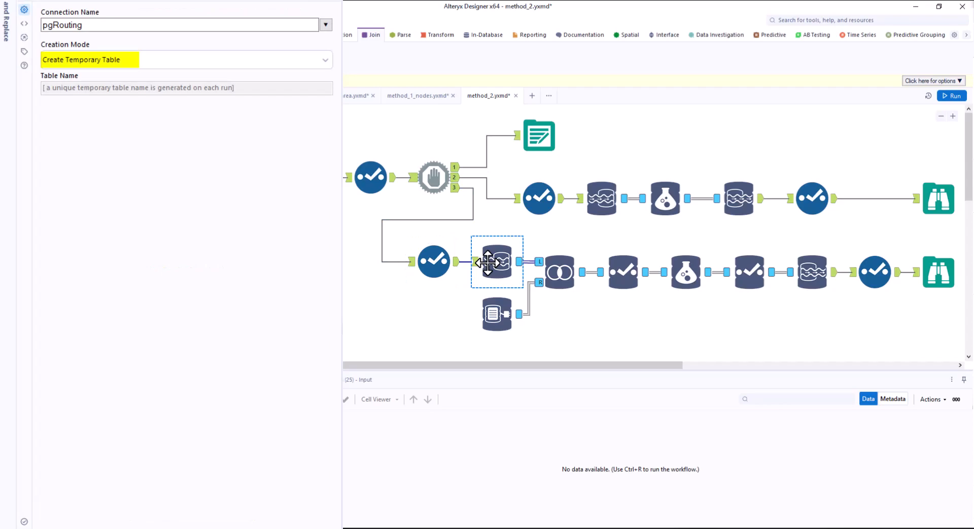
# Review the nodes branch's in-database query on video.isolines and the join fields and join type of its in-database Join tool.
pyautogui.keyDown('ctrl'); pyautogui.click(497, 311); pyautogui.keyUp('ctrl')
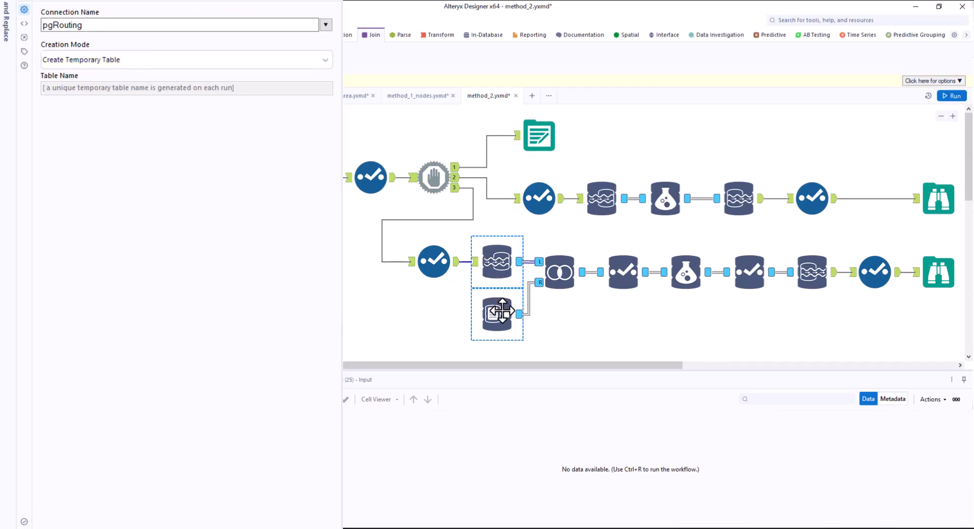
pyautogui.click(502, 311)
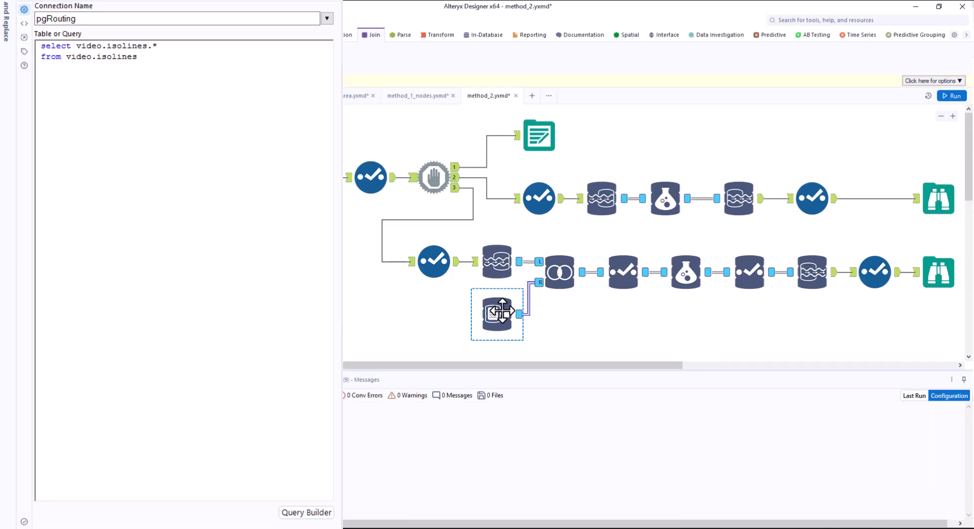
pyautogui.keyDown('ctrl'); pyautogui.click(559, 273); pyautogui.keyUp('ctrl')
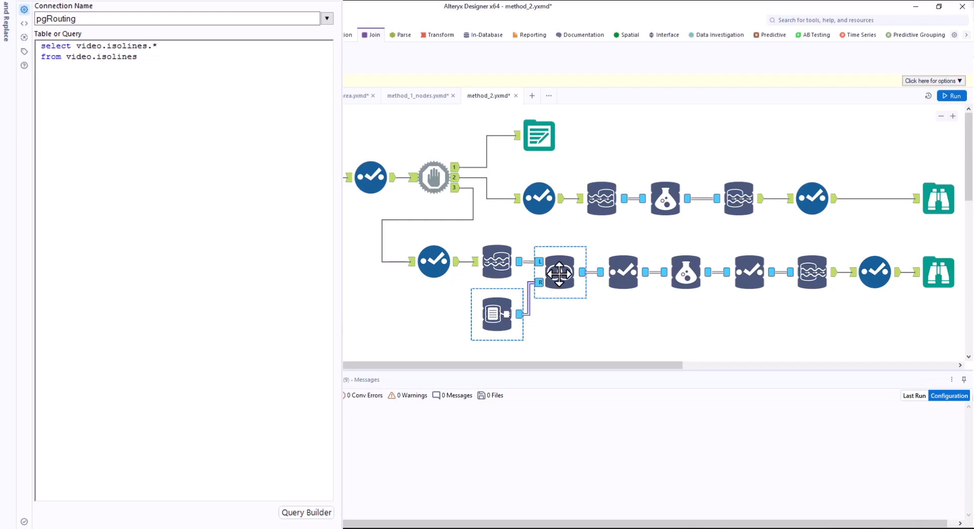
pyautogui.click(559, 273)
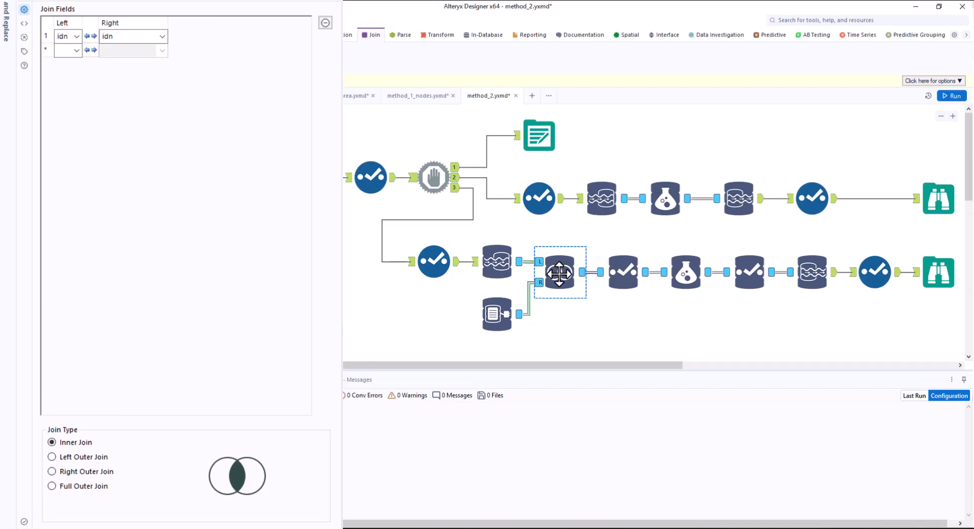
# Examine how the in-database Select and Formula tools after the join exclude R_idn, build new_geom and rename it.
pyautogui.keyDown('ctrl'); pyautogui.click(633, 274); pyautogui.keyUp('ctrl')
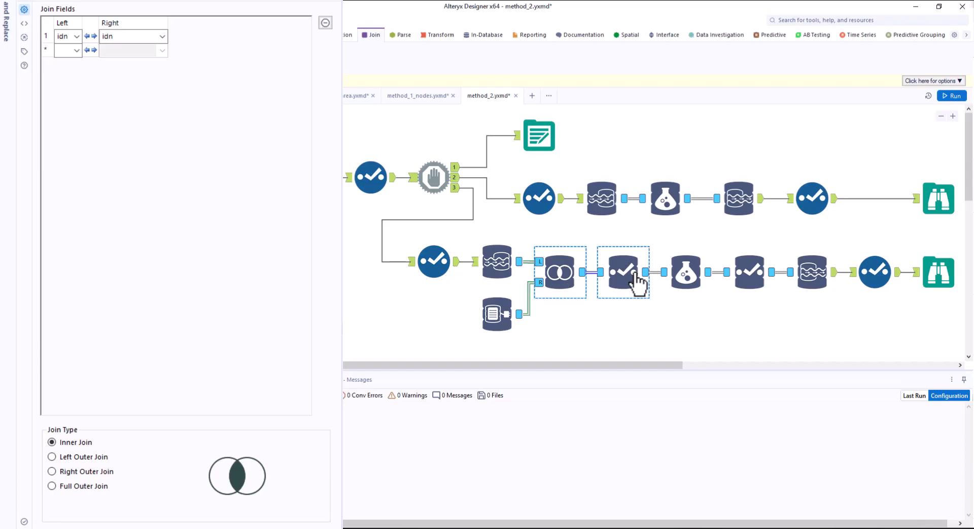
pyautogui.click(634, 274)
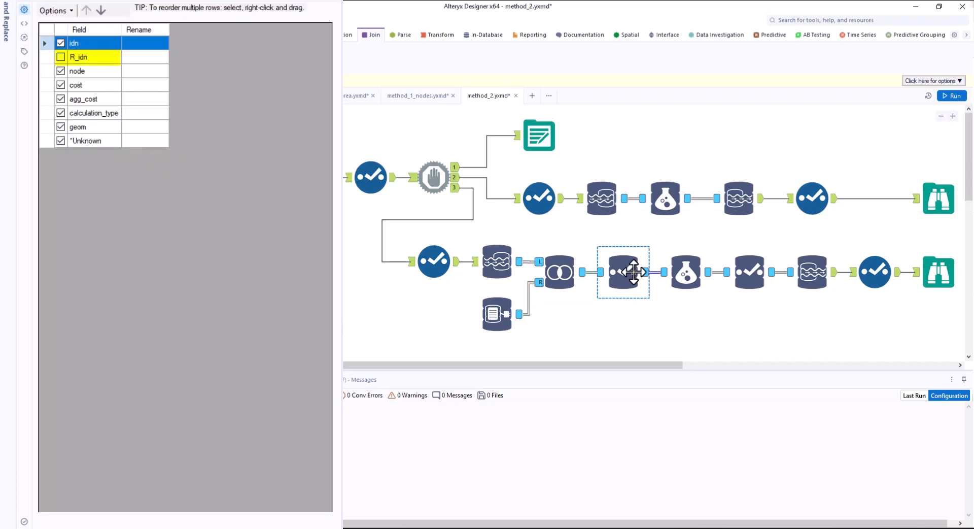
pyautogui.keyDown('ctrl'); pyautogui.click(682, 271); pyautogui.keyUp('ctrl')
pyautogui.click(682, 271)
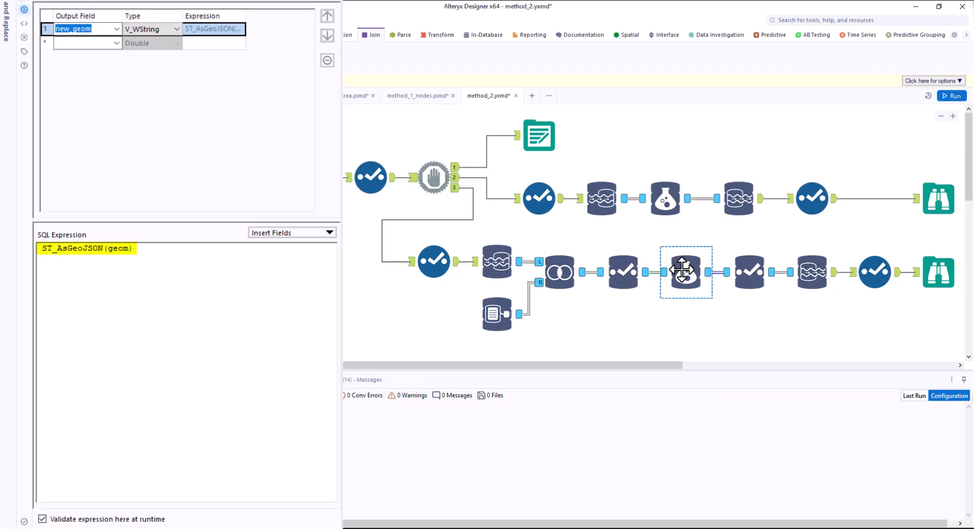
pyautogui.click(743, 269)
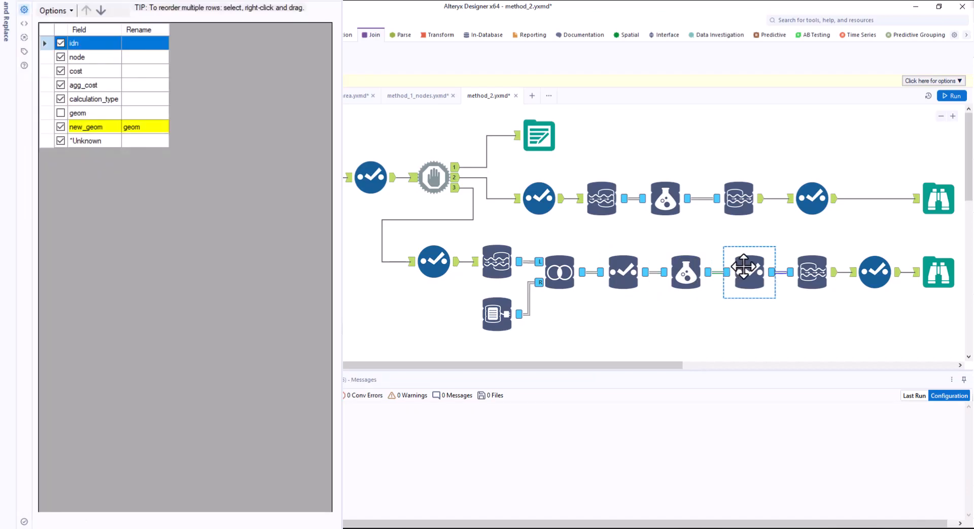
# Check the nodes branch's Data Stream Out settings and the geom field type in its final Select tool.
pyautogui.click(816, 268)
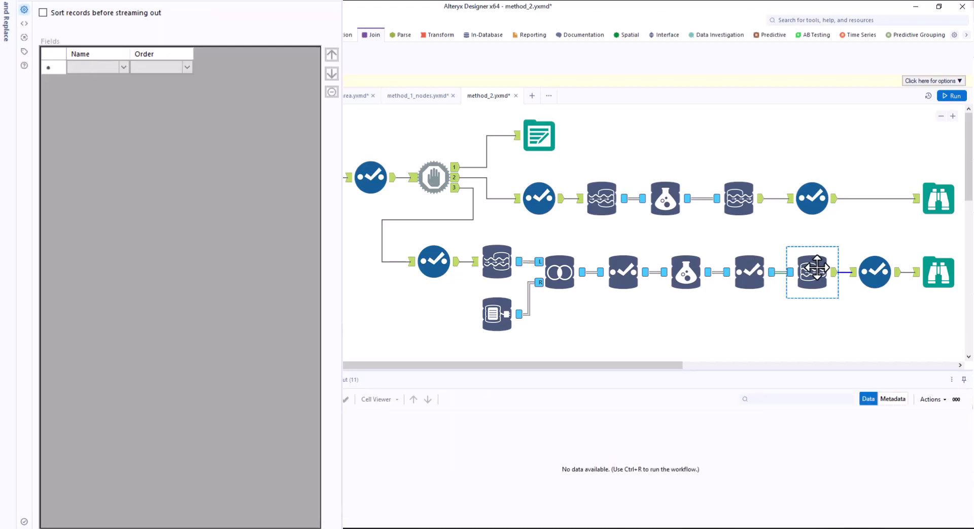
pyautogui.keyDown('ctrl'); pyautogui.click(869, 269); pyautogui.keyUp('ctrl')
pyautogui.click(869, 270)
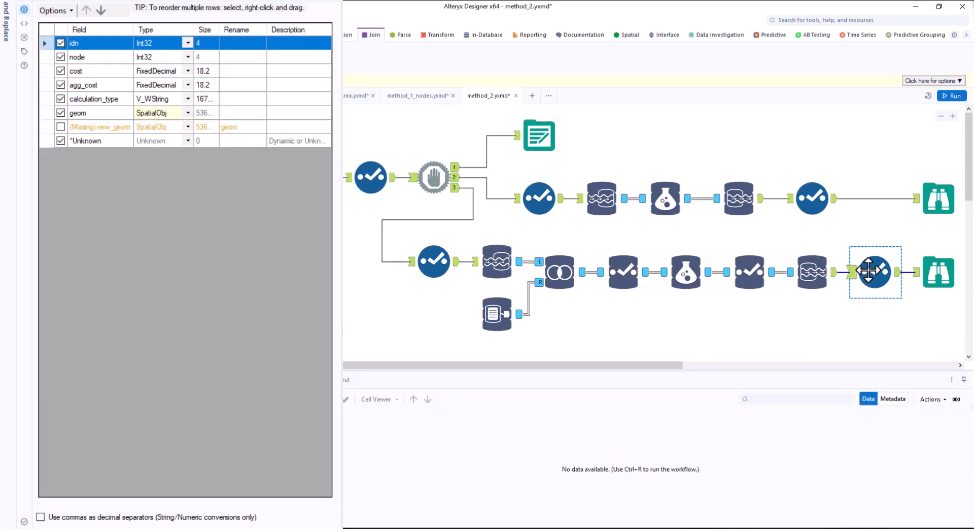
# Run the method_2 workflow and view the catchment area and the reachable nodes in the two Browse tools.
pyautogui.click(952, 95)
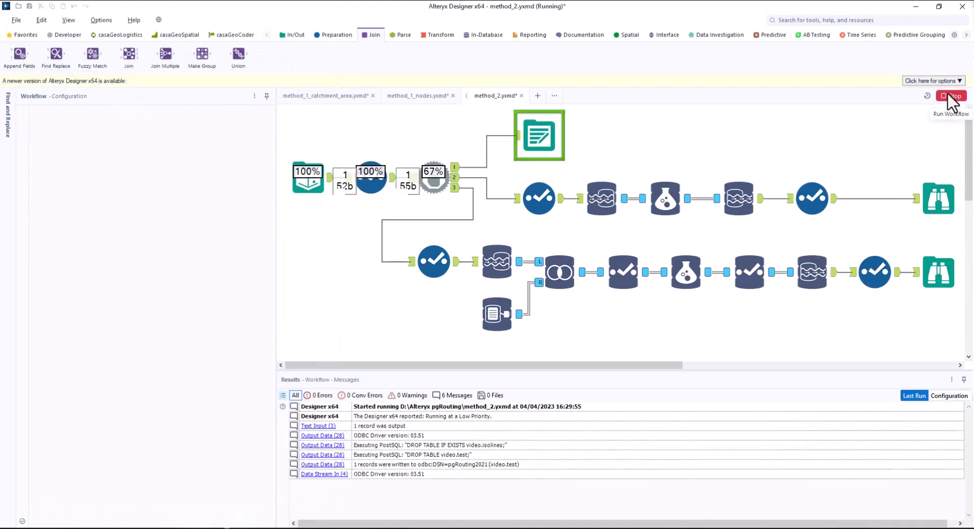
pyautogui.click(936, 196)
pyautogui.click(940, 271)
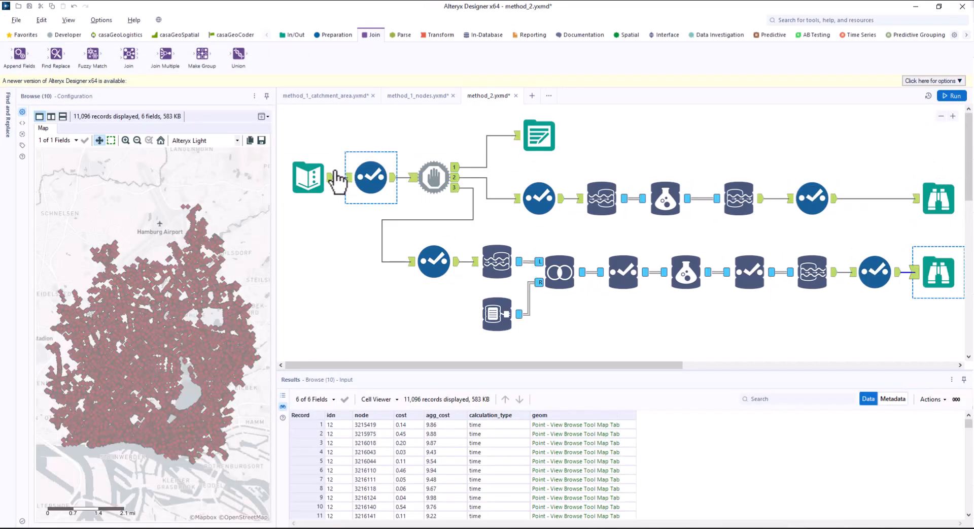
# Set the Text Input tool's lon to 6.95931 and lat to 50.95931.
pyautogui.click(308, 177)
pyautogui.write('6.95931')
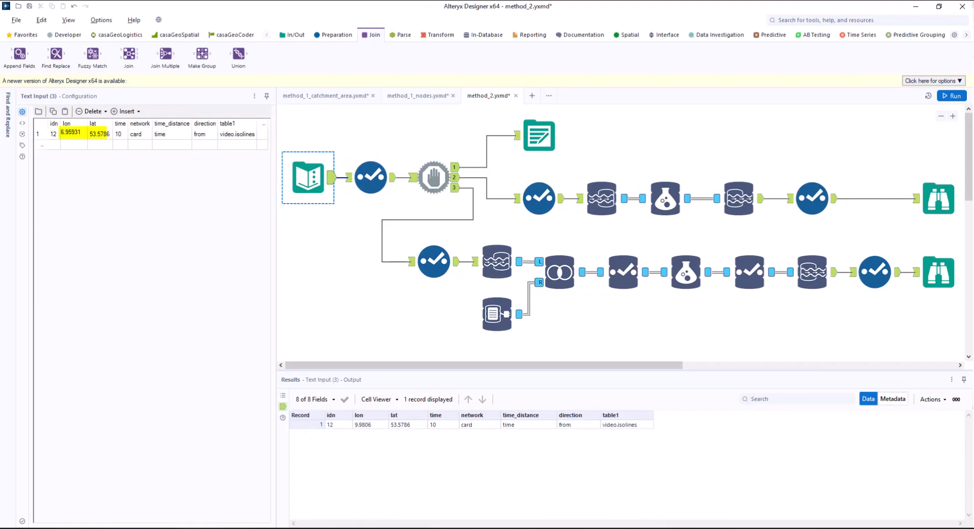
pyautogui.press('Tab')
pyautogui.write('50.95931')
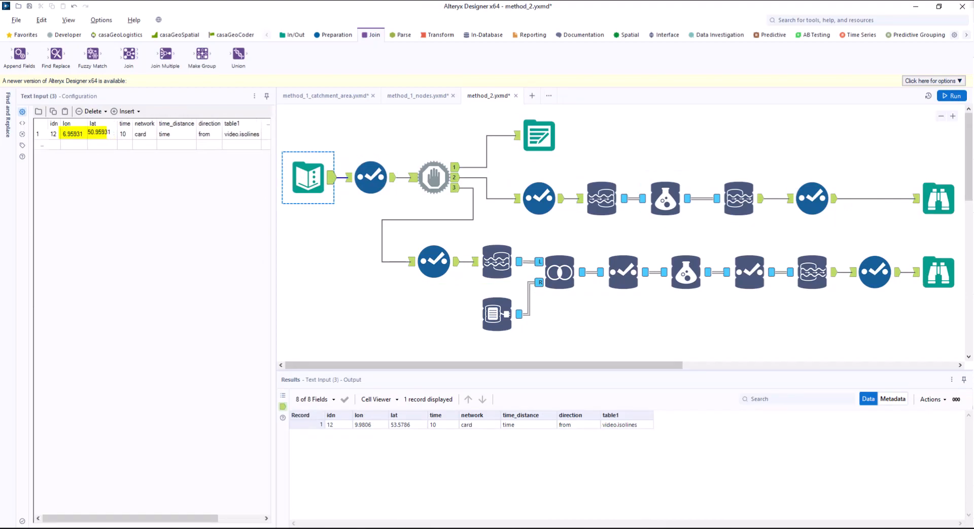
pyautogui.press('Tab')
# Rerun the method_2 workflow with the changed coordinates and view the results in both Browse tools.
pyautogui.hotkey('ctrl', 'r')
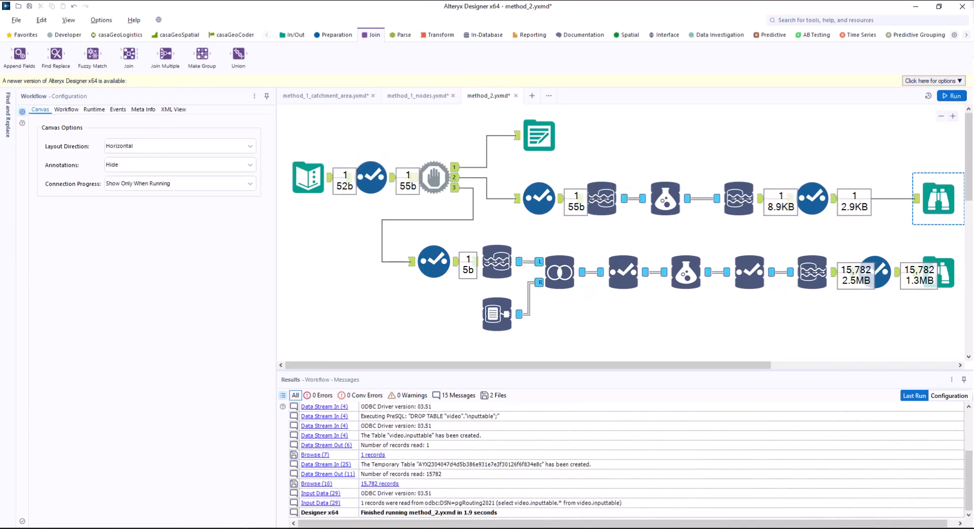
pyautogui.click(939, 198)
pyautogui.click(938, 272)
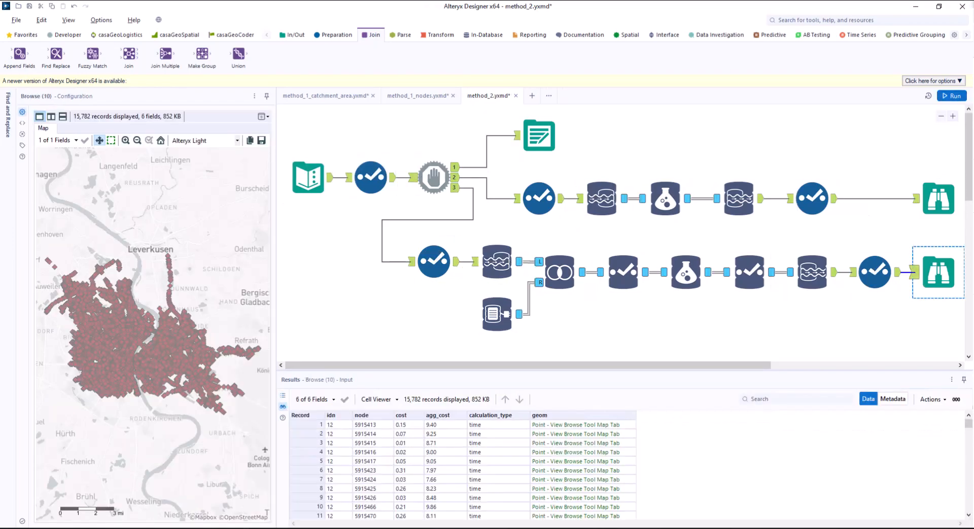